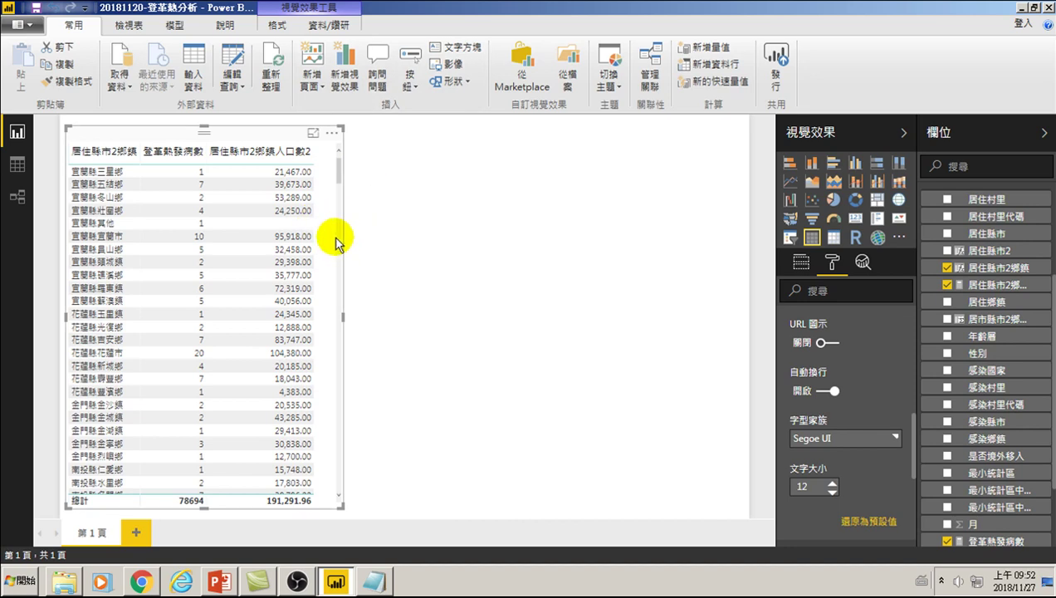
Step: Widen the township dengue cases and population table visual, then deselect it
drag(342, 316, 445, 320)
click(446, 320)
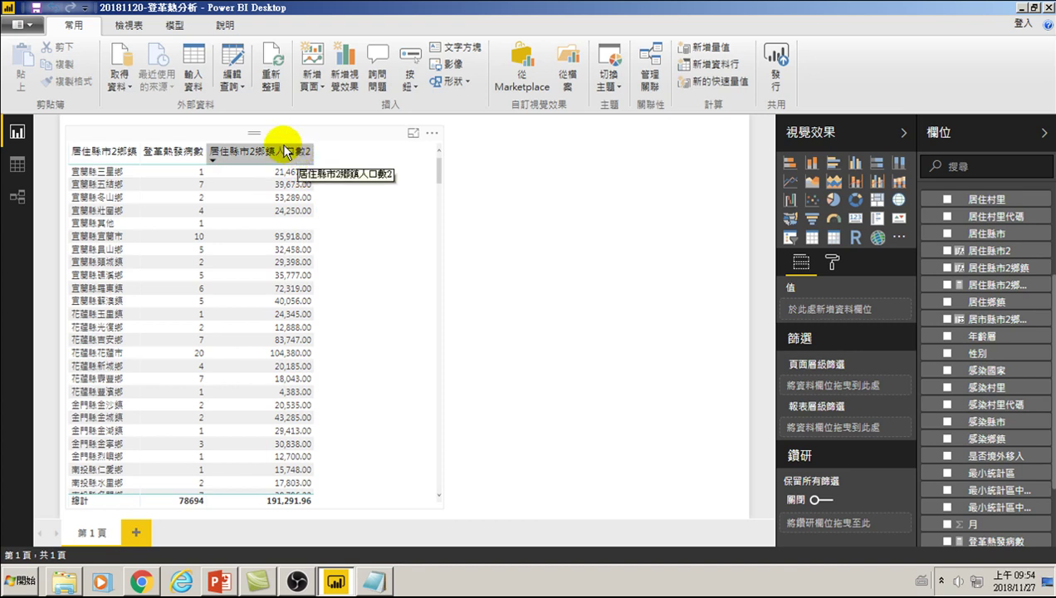
Step: Create a new measure via 新增量值 in the Fields pane and clear its default name 量值
right_click(985, 257)
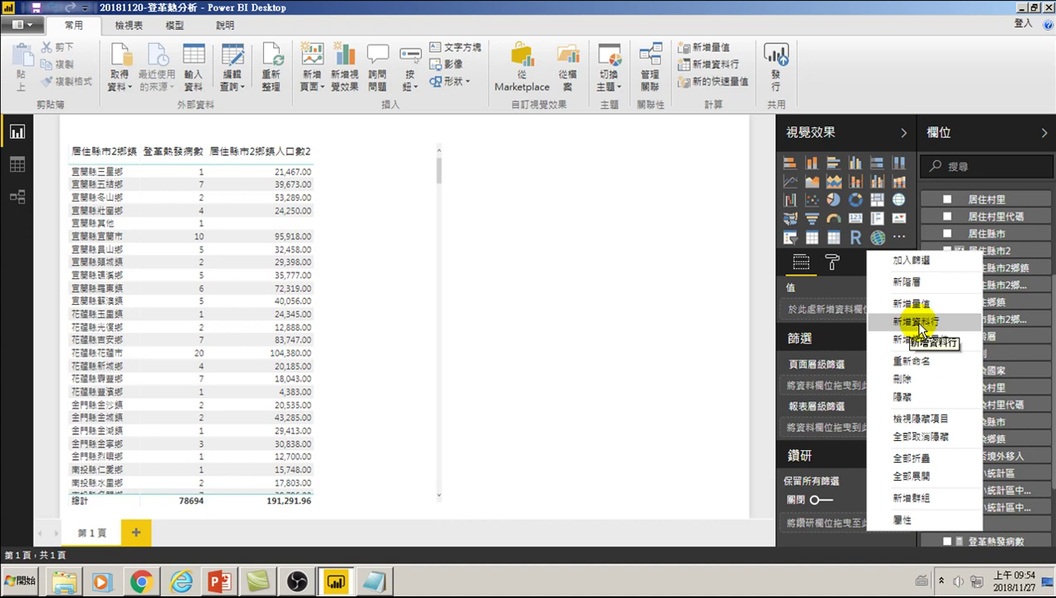
click(866, 300)
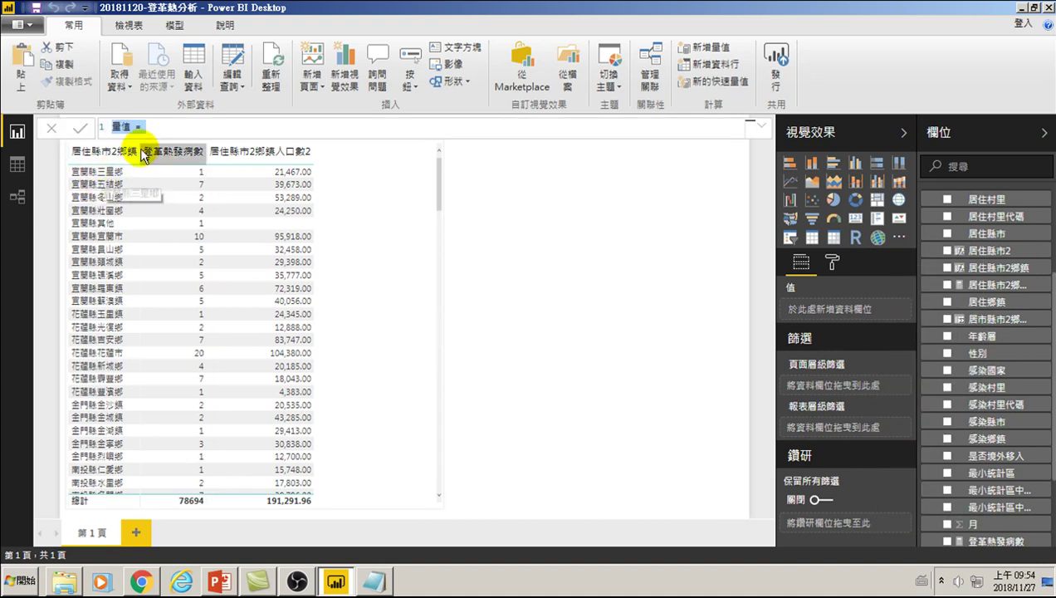
click(128, 124)
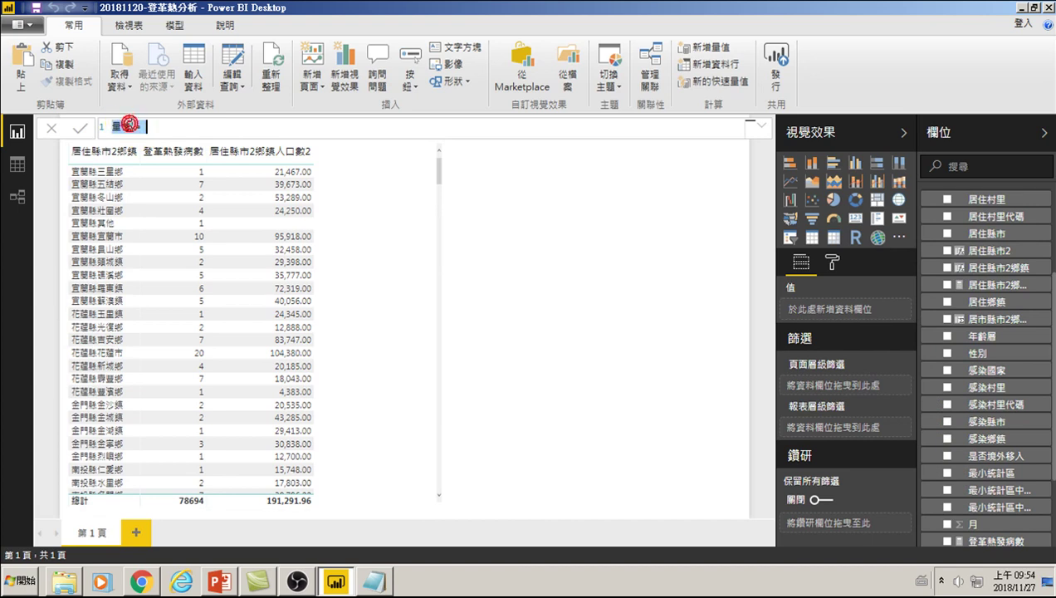
click(129, 124)
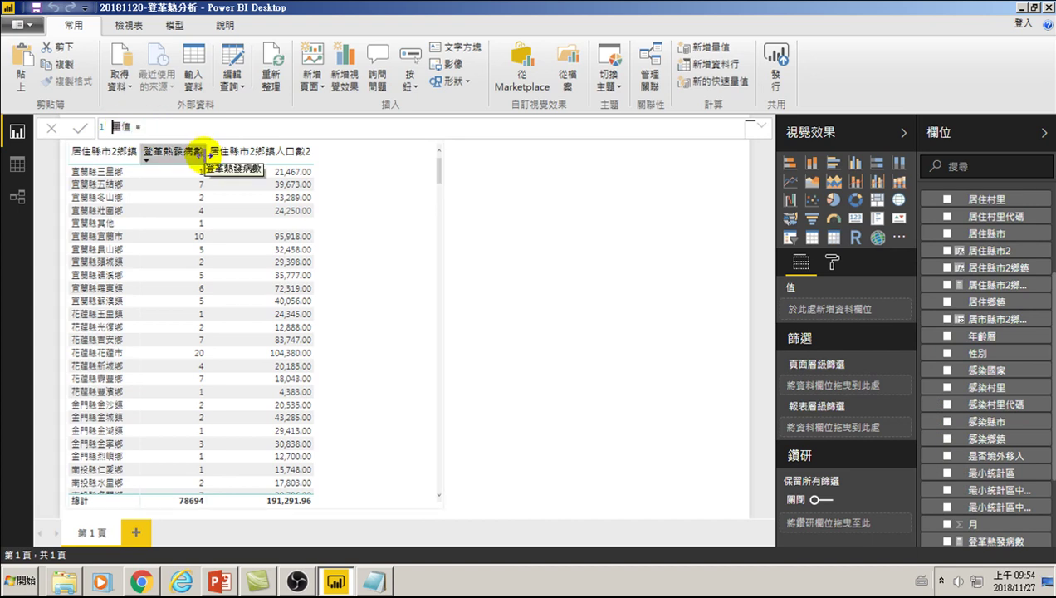
key(Delete)
key(Delete)
Step: Enter the measure name 每十萬人口數登革熱發生率 in Chinese, followed by = ( '
text(owy)
key(BackSpace)
key(BackSpace)
key(BackSpace)
key(ctrl+space)
text(毒)
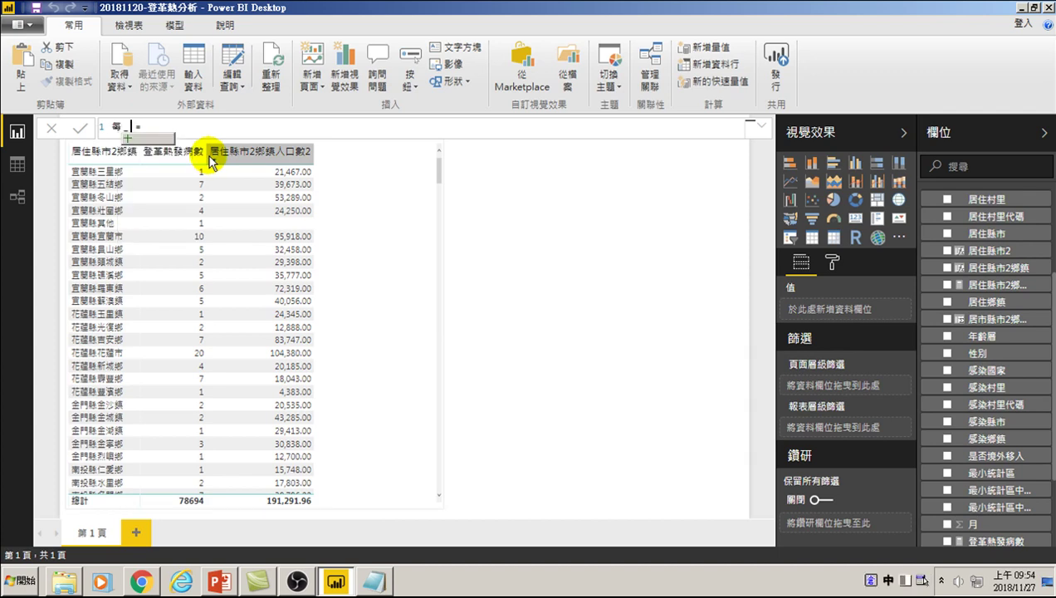
text(十萬人口)
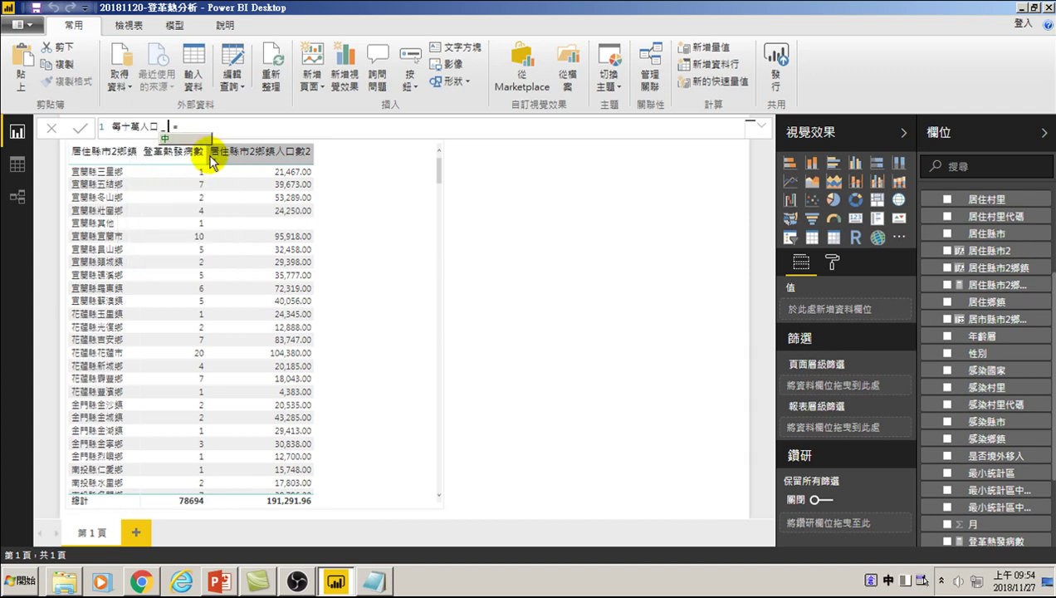
text(數)
key(Escape)
key(n)
text(登革熱)
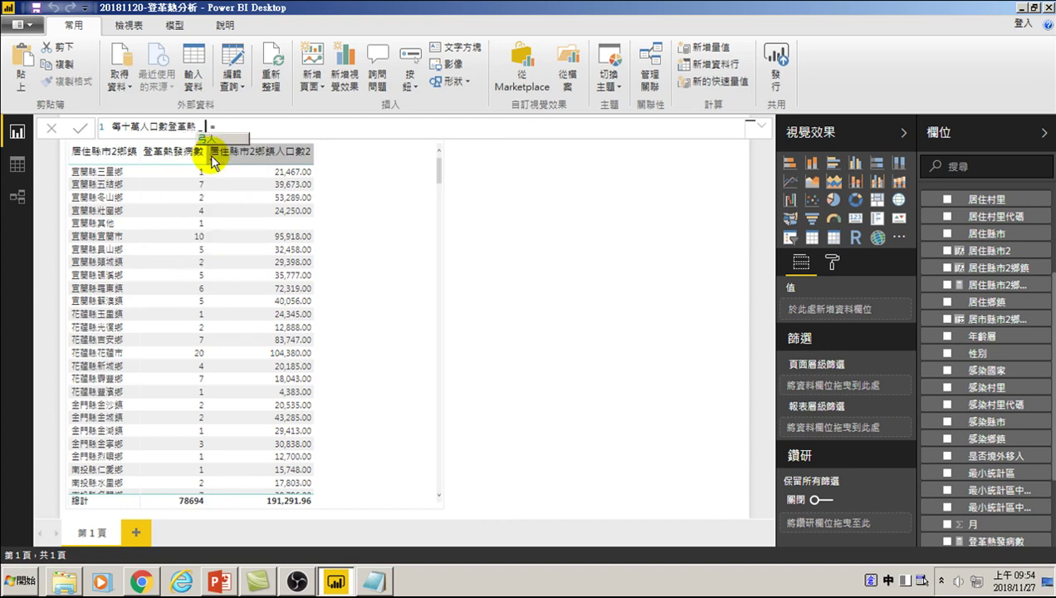
text(發生率)
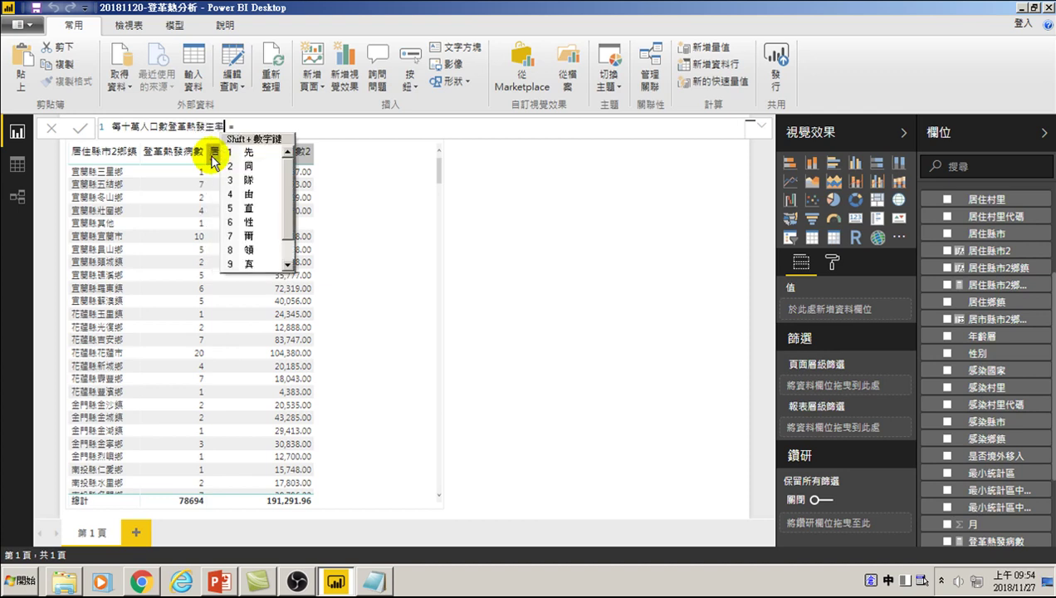
text( = )
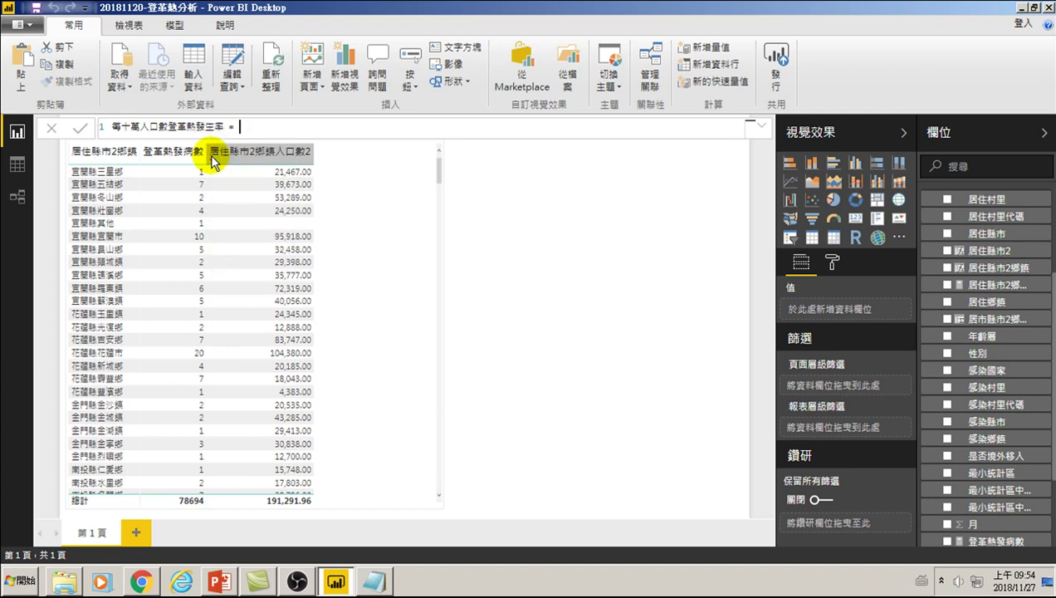
text(( )
text(')
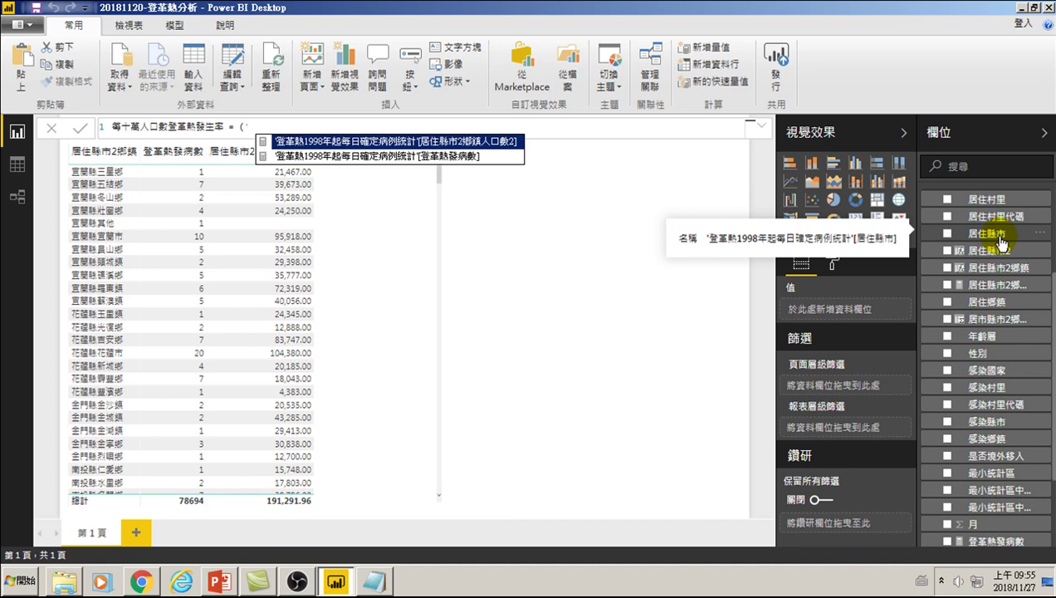
Step: Complete the formula as ([登革熱發病數]/[居住縣市2鄉鎮人口數2])*100000
key(Down)
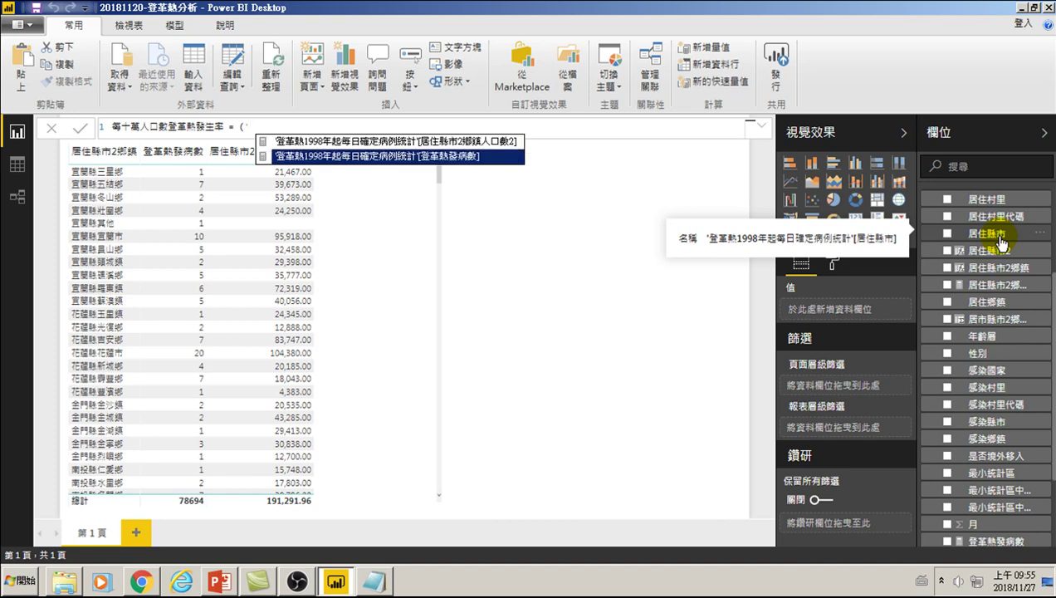
key(Tab)
text(/)
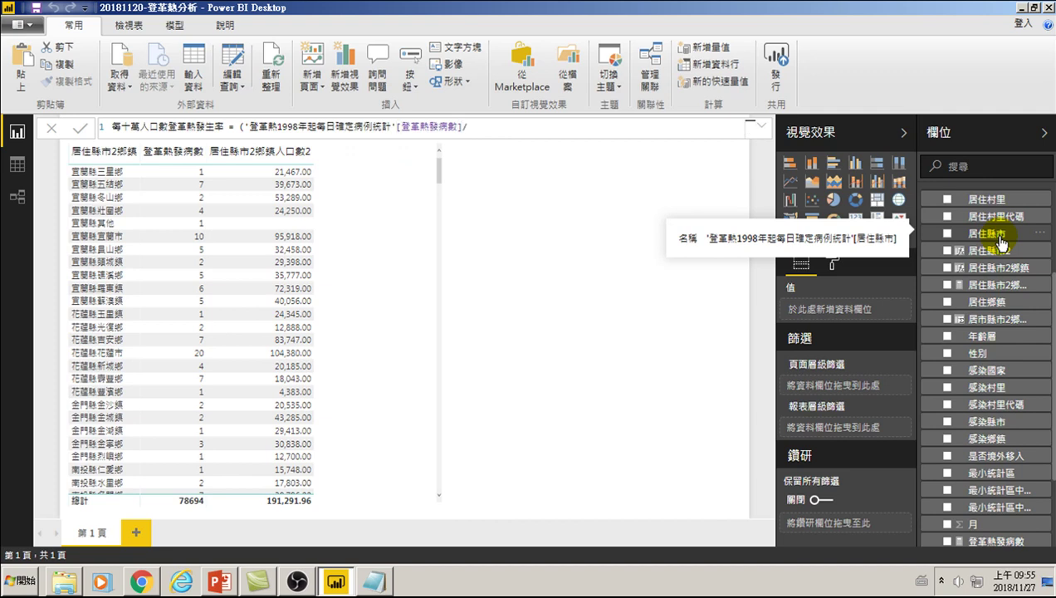
text(')
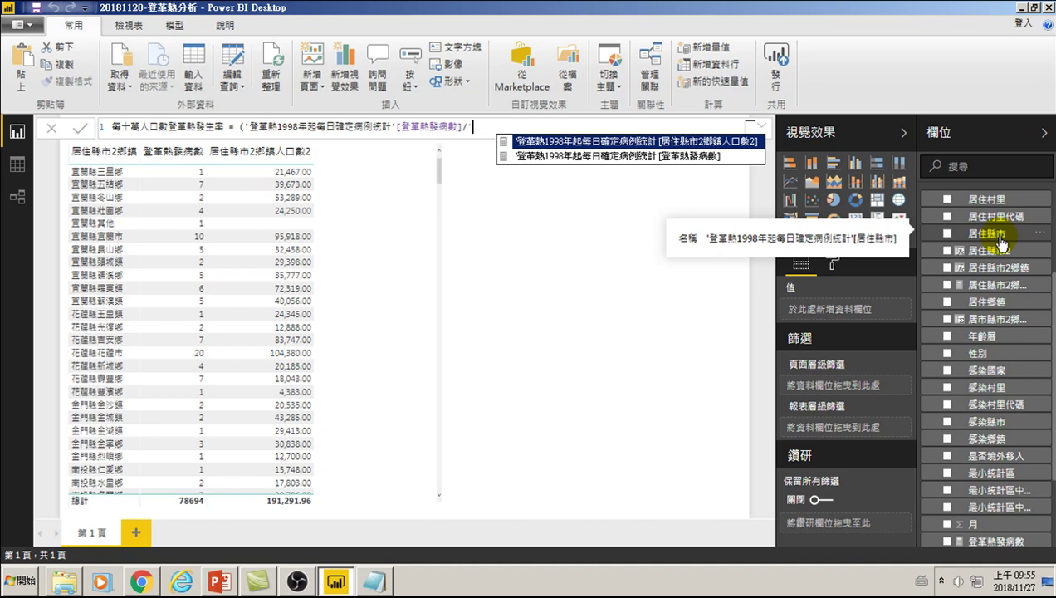
key(Tab)
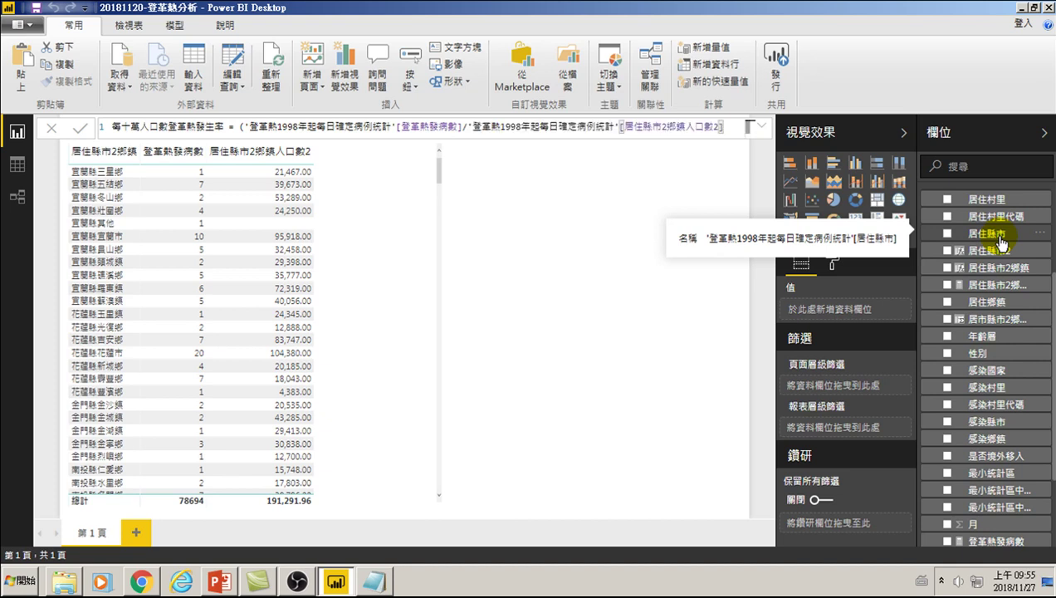
text())
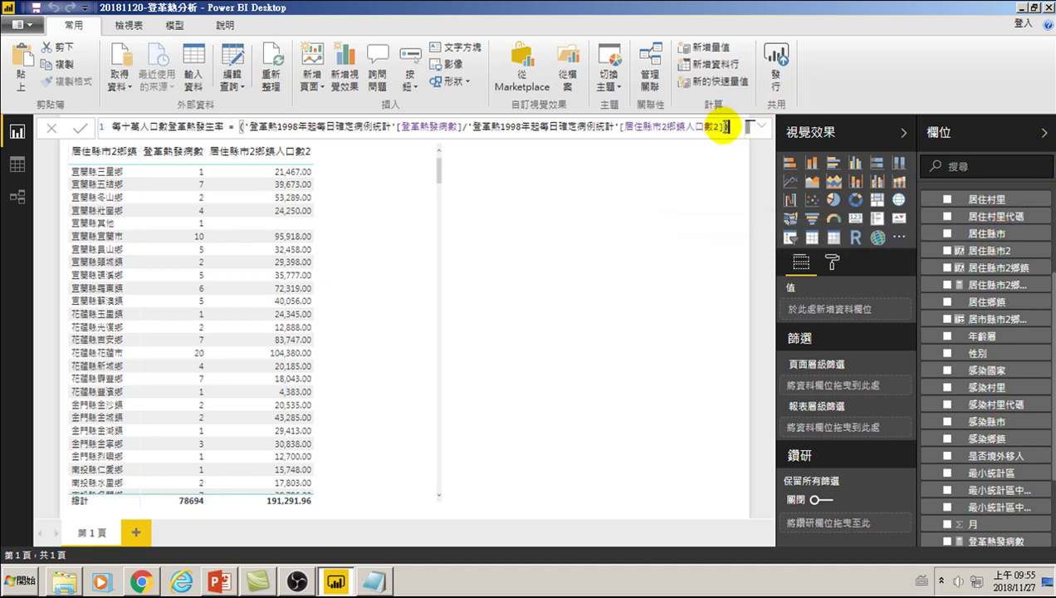
text(*100000)
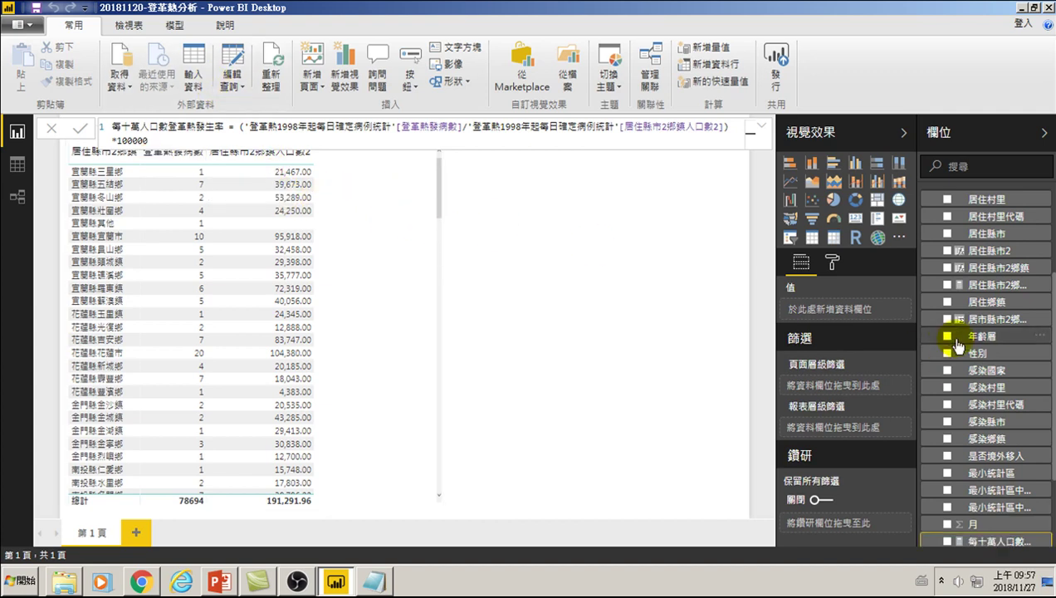
Step: Add the 每十萬人口數登革熱發生率 measure as a column in the township table visual
scroll(967, 390, up, 4)
scroll(984, 277, down, 2)
scroll(983, 277, down, 2)
scroll(969, 366, down, 3)
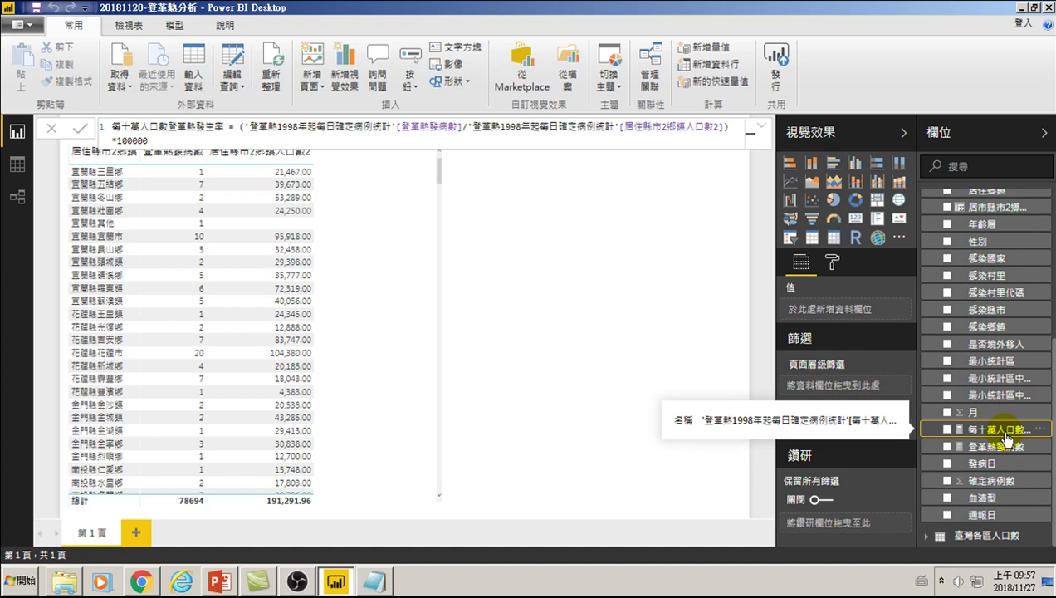
click(947, 429)
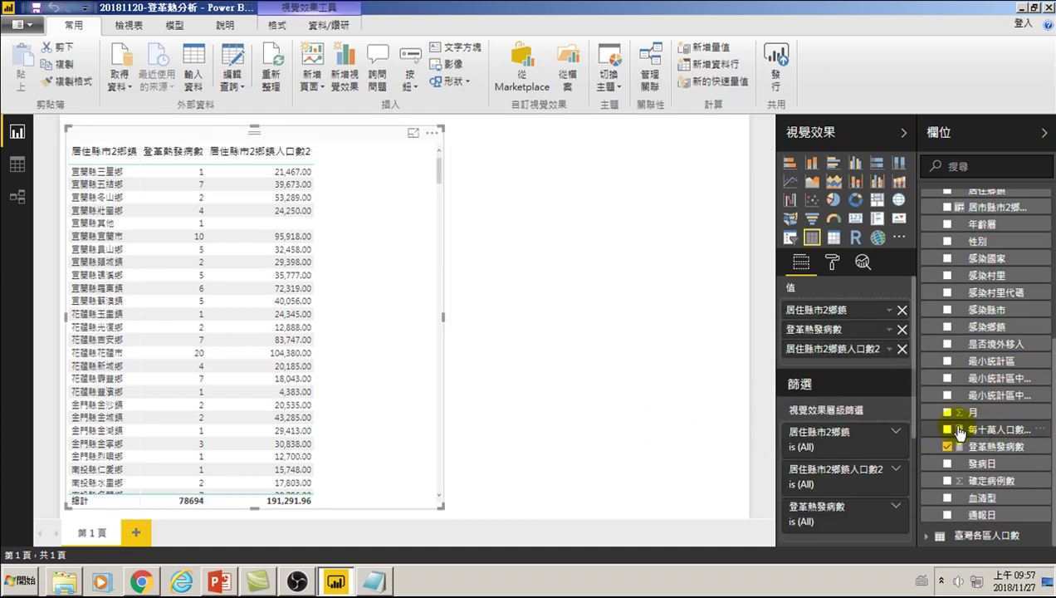
click(947, 429)
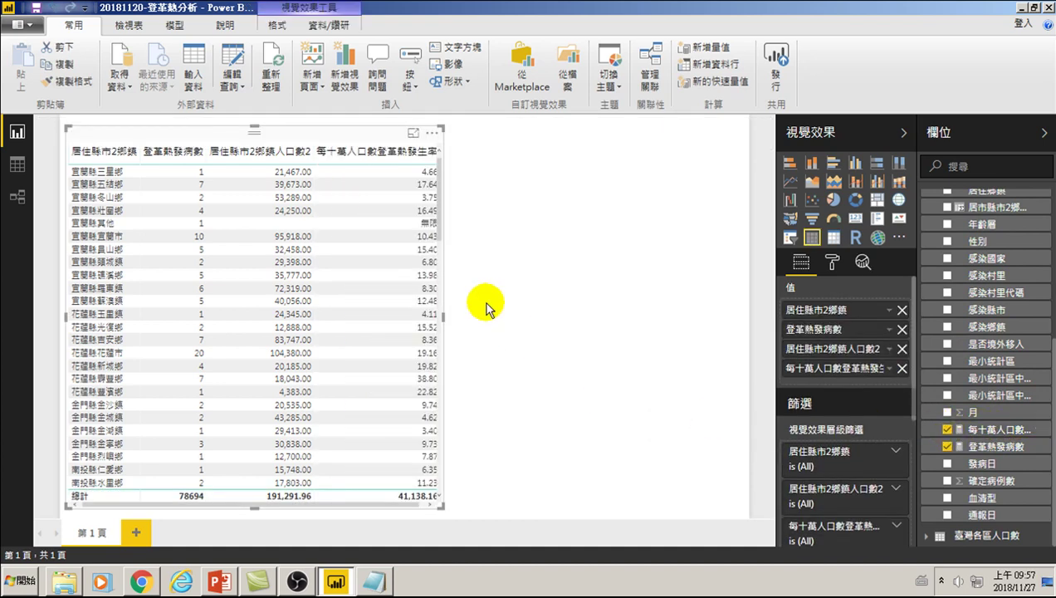